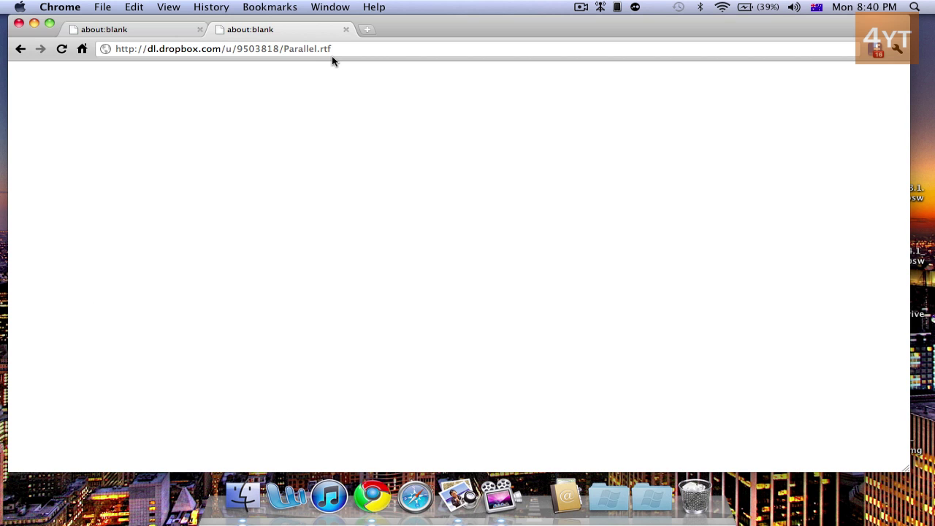
Load the Parallel.rtf Dropbox link, then start the Parallels 5.zip download from the first tab.
{"action": "left_click", "coordinate": [335, 54]}
{"action": "key", "text": "Return"}
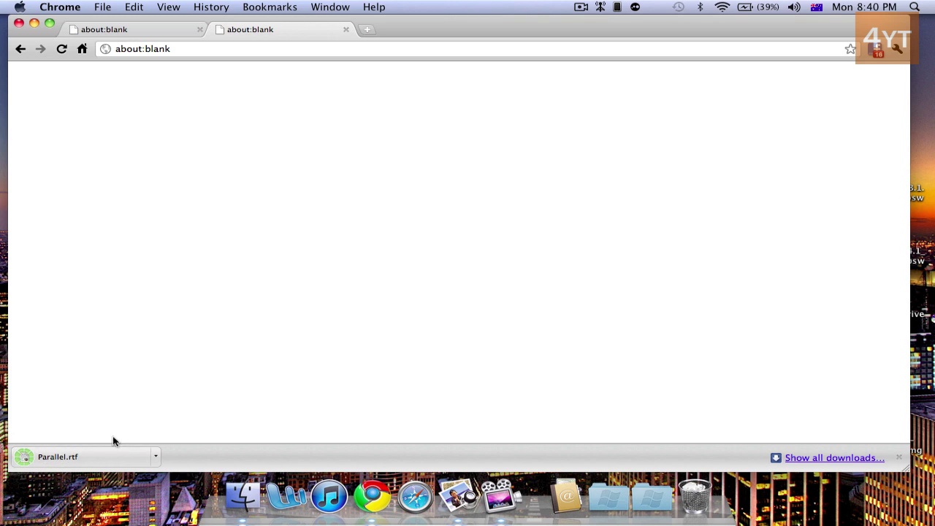
{"action": "left_click", "coordinate": [122, 29]}
{"action": "left_click", "coordinate": [239, 48]}
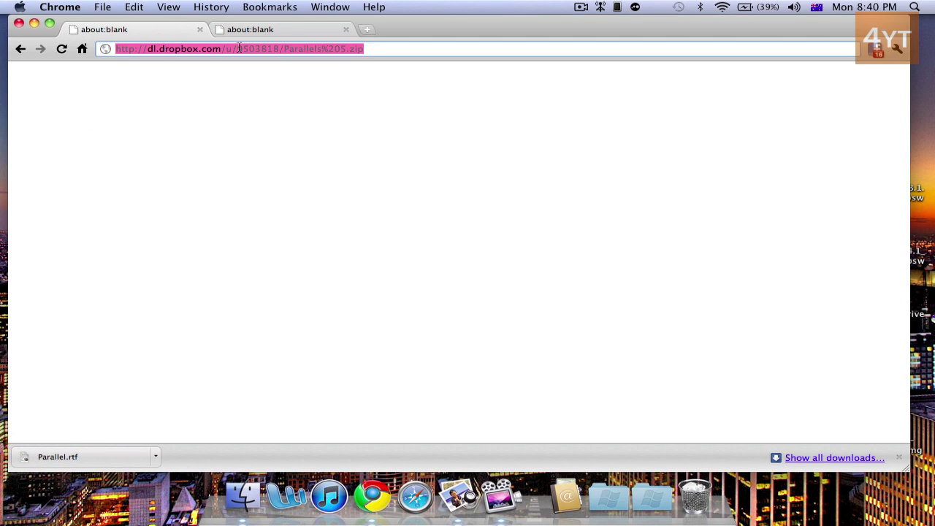
{"action": "key", "text": "Return"}
{"action": "left_click", "coordinate": [257, 33]}
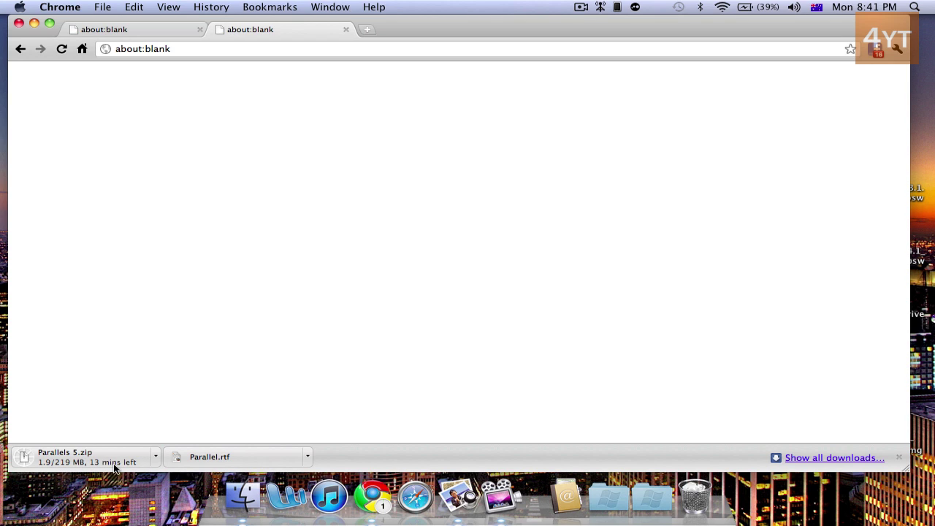
Unzip Parallels 5.zip on the desktop and open the resulting Parallels 5 folder.
{"action": "left_click", "coordinate": [34, 24]}
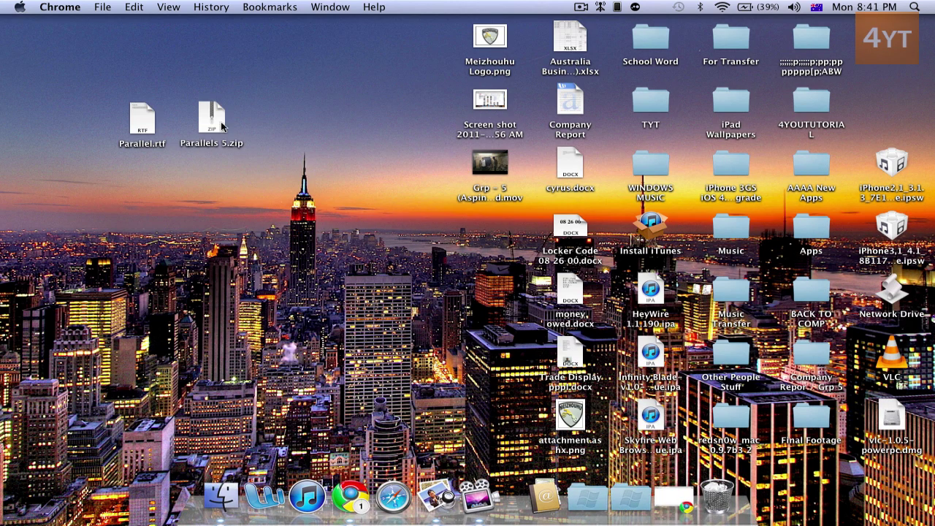
{"action": "double_click", "coordinate": [211, 120]}
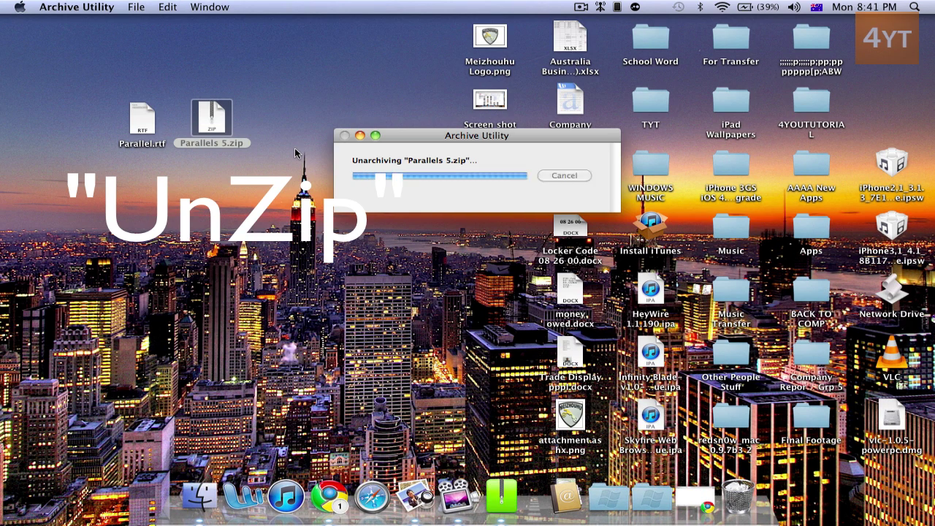
{"action": "left_click_drag", "start_coordinate": [217, 140], "coordinate": [324, 83]}
{"action": "double_click", "coordinate": [324, 83]}
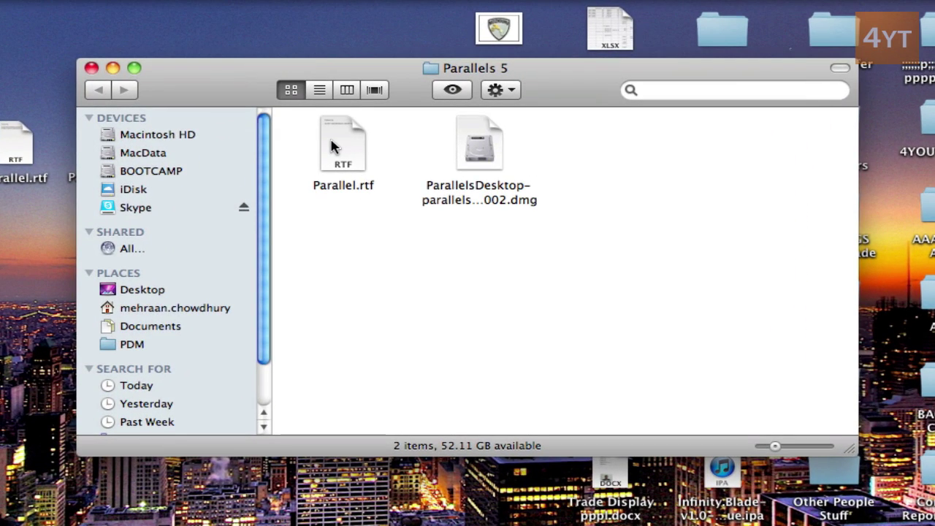
{"action": "left_click", "coordinate": [498, 156]}
{"action": "left_click", "coordinate": [537, 275]}
Mount the Parallels Desktop disk image and launch its installer, choosing to install the current version.
{"action": "double_click", "coordinate": [480, 166]}
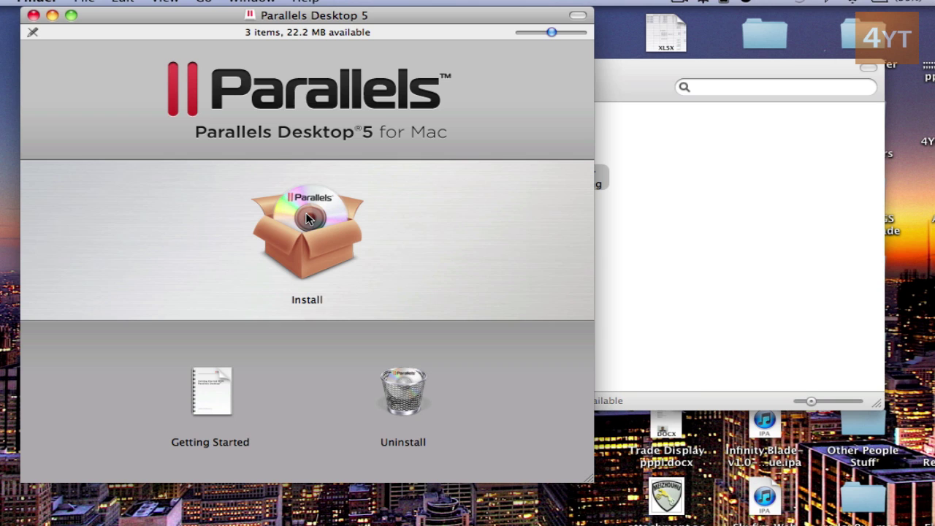
{"action": "double_click", "coordinate": [307, 219]}
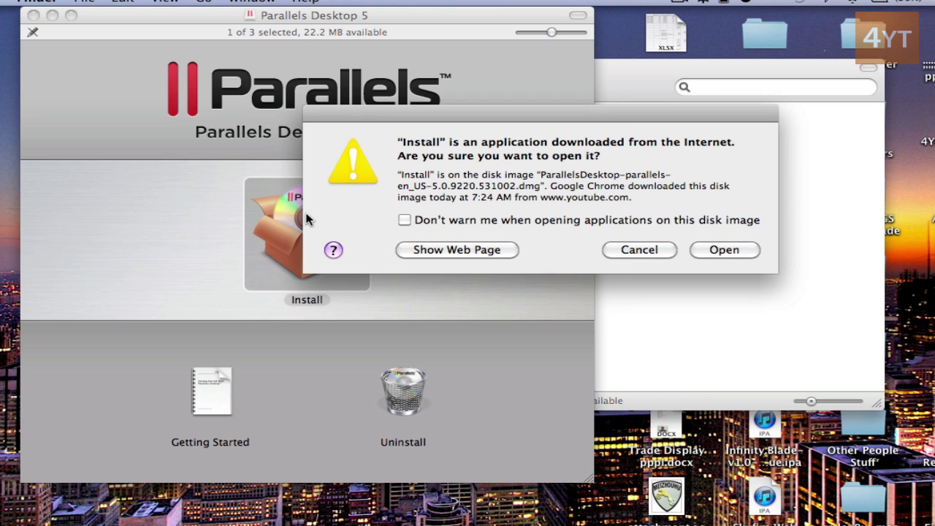
{"action": "left_click", "coordinate": [723, 250]}
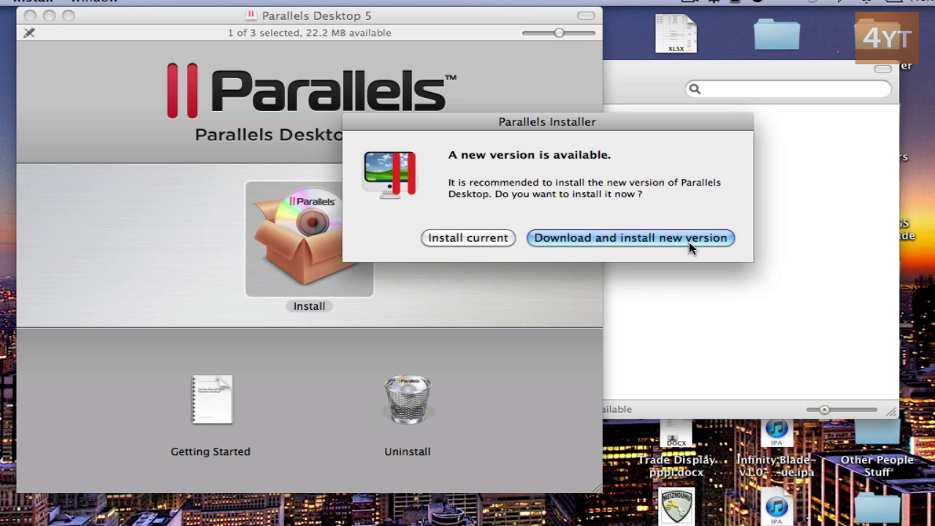
{"action": "left_click", "coordinate": [460, 242]}
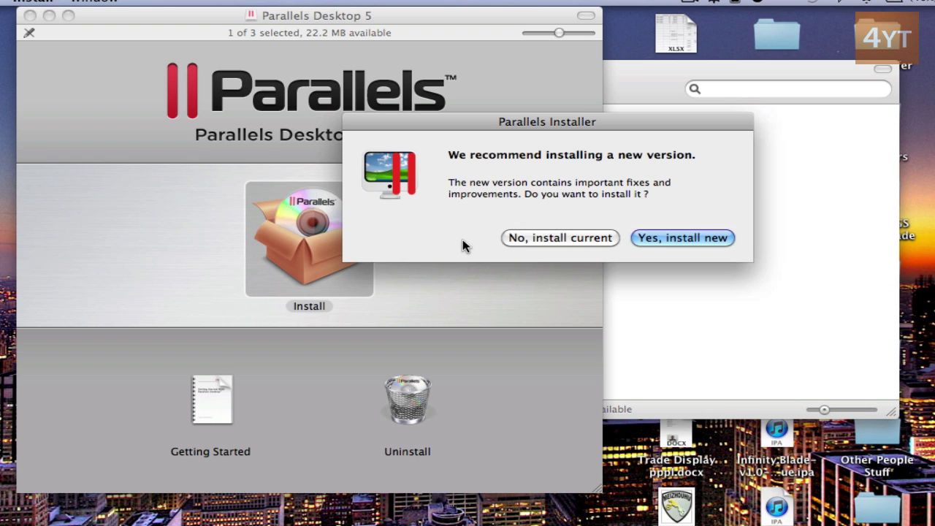
{"action": "left_click", "coordinate": [540, 238]}
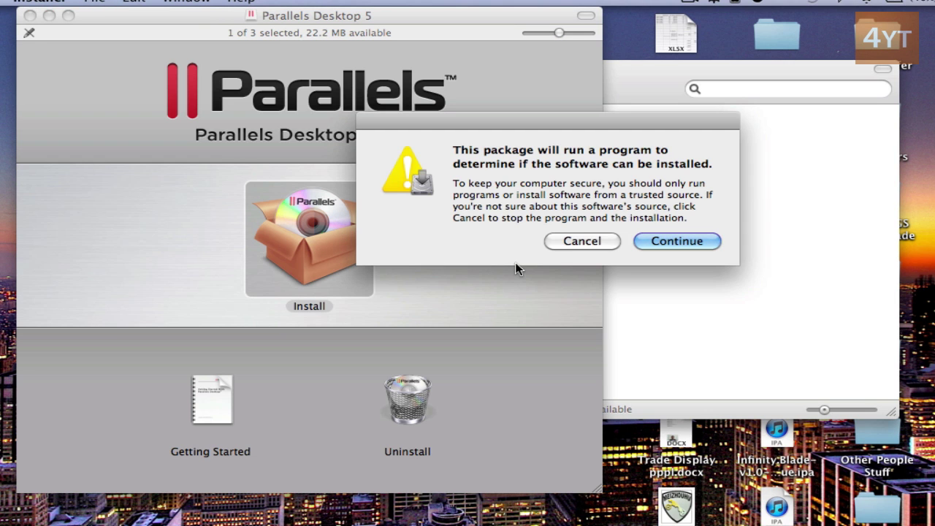
{"action": "left_click", "coordinate": [668, 241]}
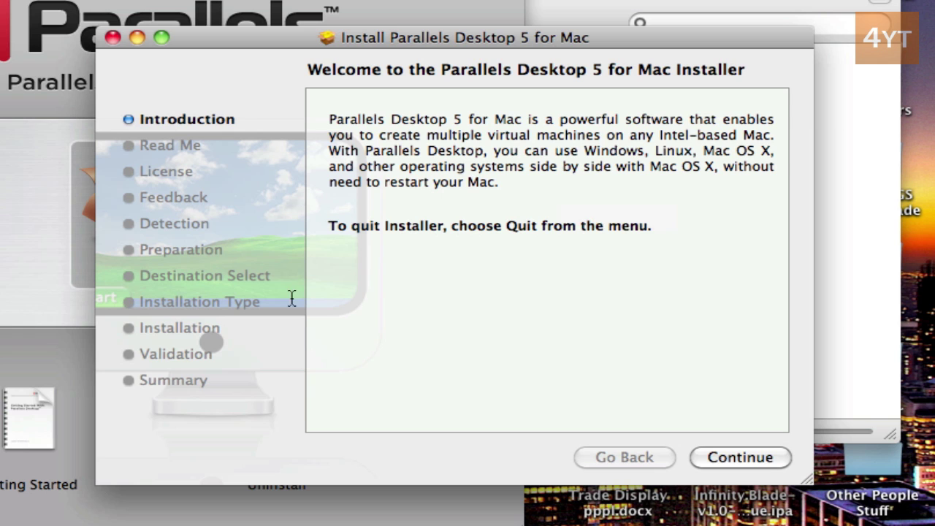
Go through the introduction and feedback pages, accept the license, and start the standard installation.
{"action": "left_click", "coordinate": [751, 458]}
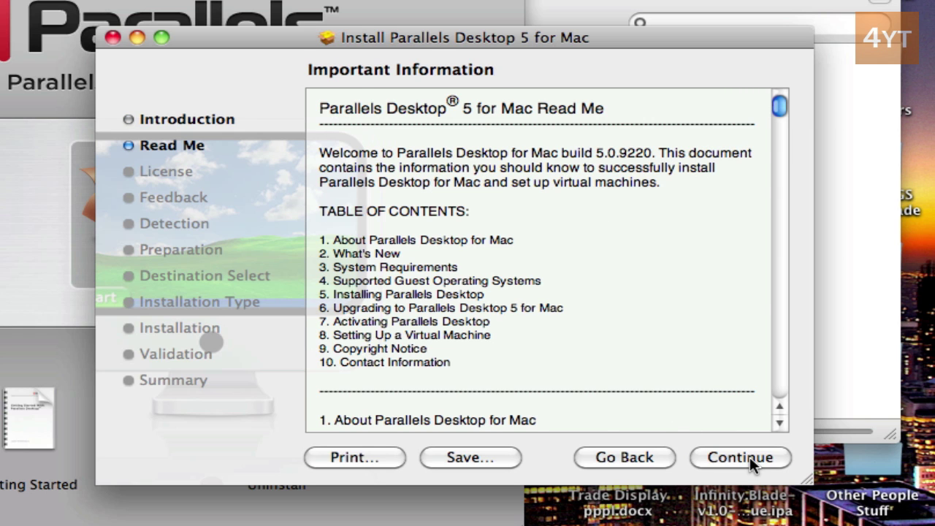
{"action": "left_click", "coordinate": [750, 457]}
{"action": "left_click", "coordinate": [750, 457]}
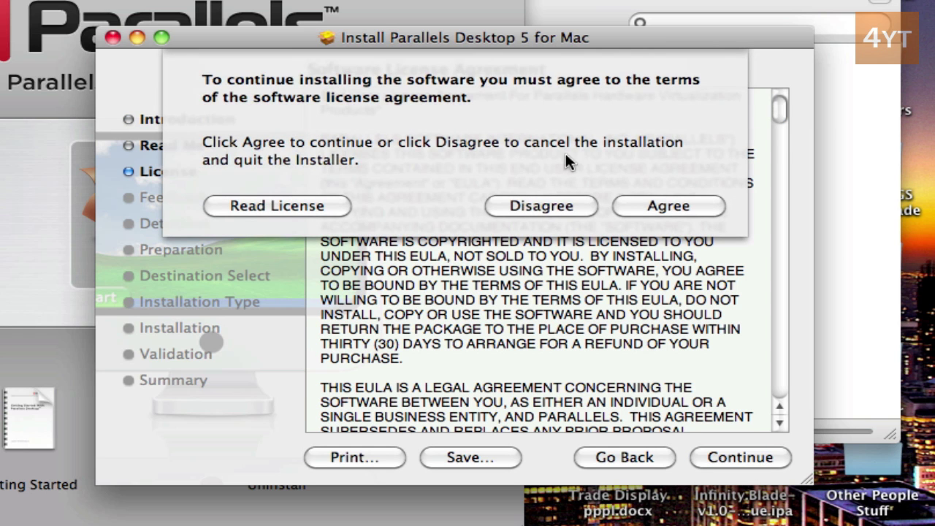
{"action": "left_click", "coordinate": [669, 205]}
{"action": "left_click", "coordinate": [735, 461]}
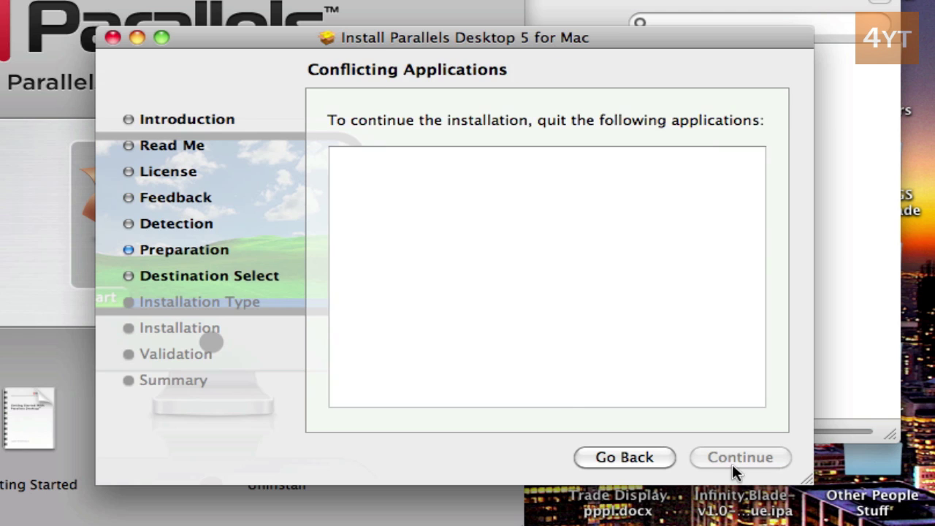
{"action": "left_click", "coordinate": [741, 459]}
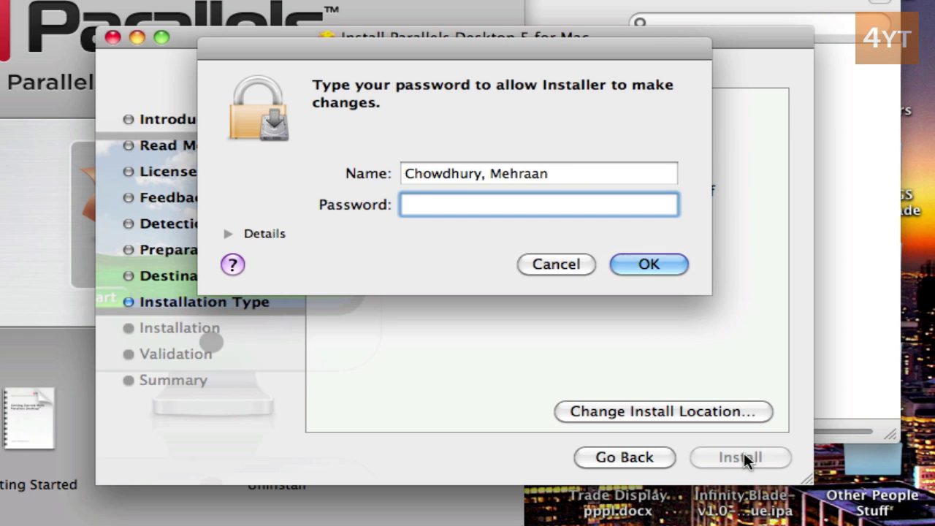
Authorise the installation with the admin password and close the finished installer.
{"action": "type", "text": "********"}
{"action": "key", "text": "super+a"}
{"action": "type", "text": "***********"}
{"action": "key", "text": "Return"}
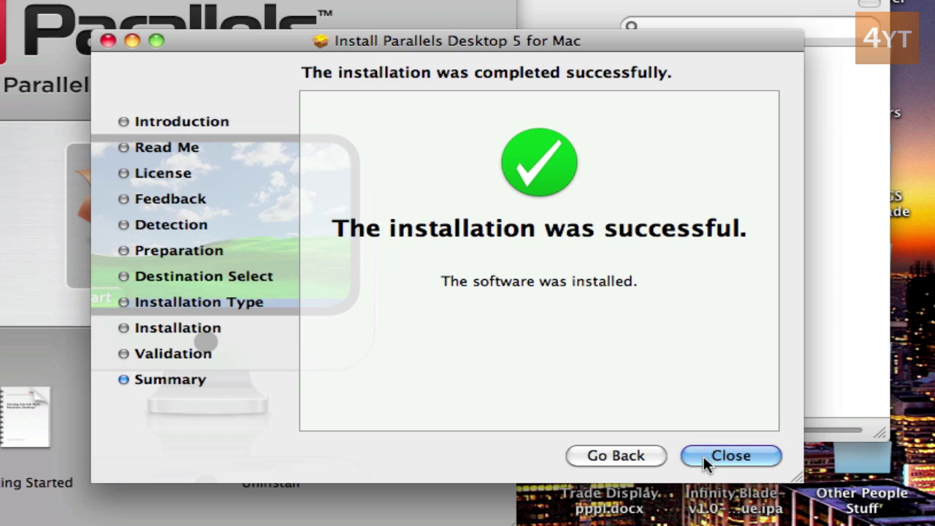
{"action": "left_click", "coordinate": [741, 455]}
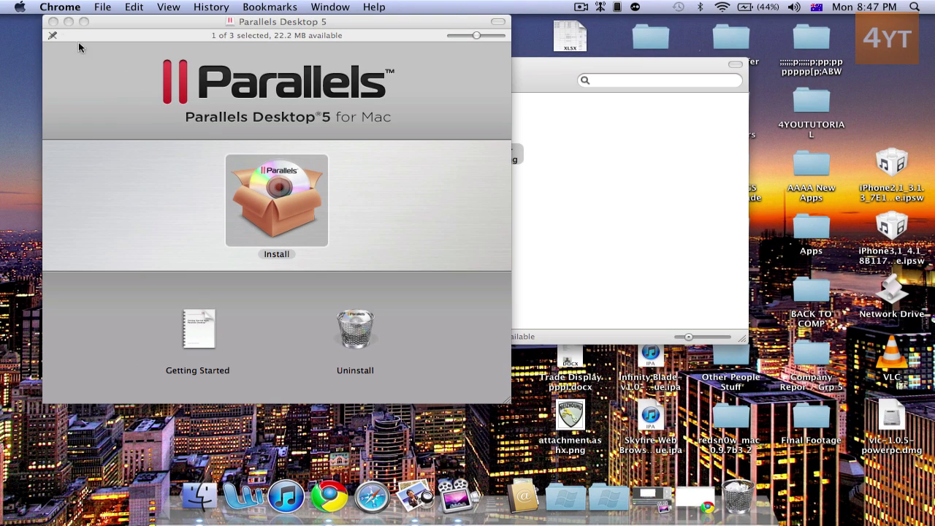
Close the disk and Parallels 5 folder windows and open Parallel.rtf showing the Parallels key.
{"action": "left_click", "coordinate": [52, 22]}
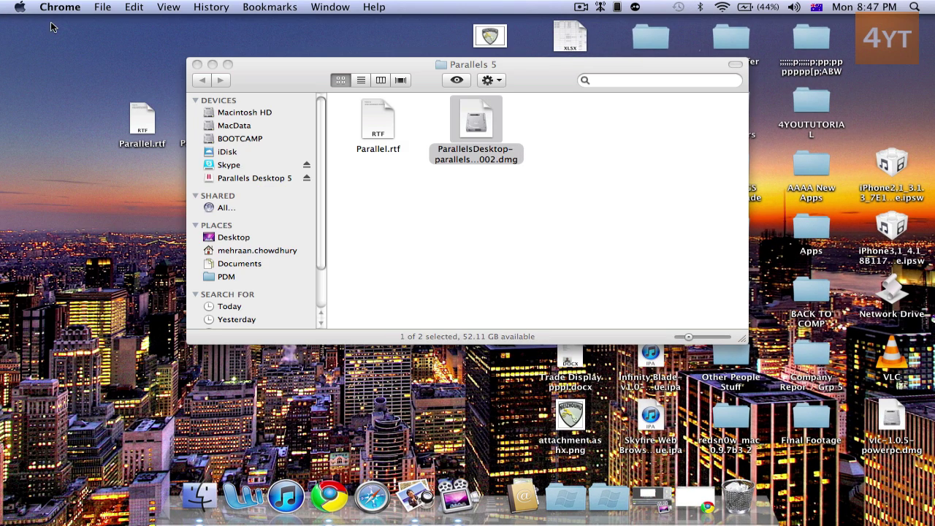
{"action": "double_click", "coordinate": [379, 123]}
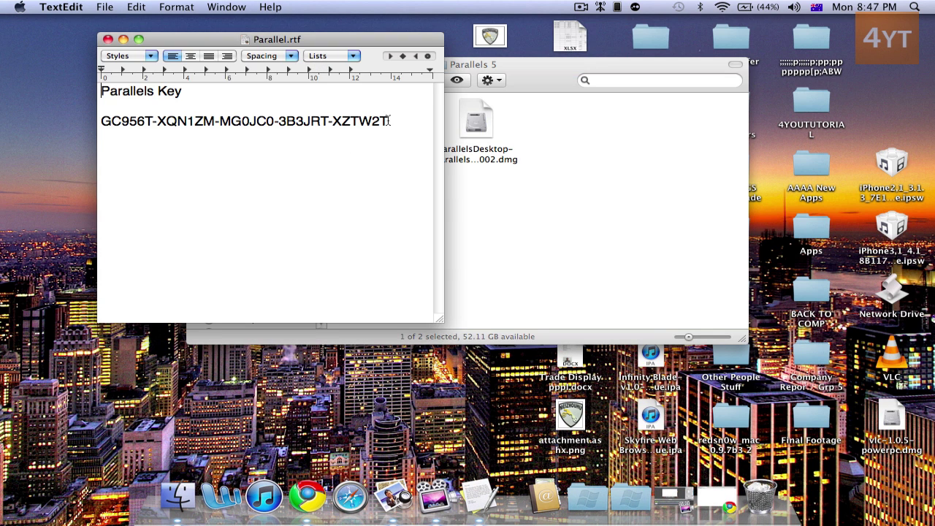
{"action": "key", "text": "super+Tab"}
{"action": "key", "text": "super+shift+a"}
{"action": "left_click", "coordinate": [211, 82]}
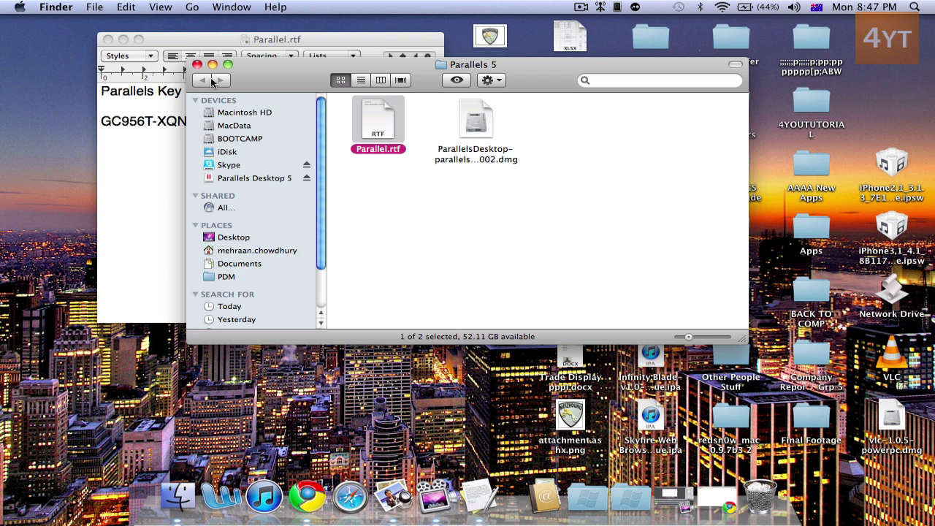
{"action": "left_click", "coordinate": [197, 65]}
{"action": "left_click_drag", "start_coordinate": [199, 41], "coordinate": [367, 42]}
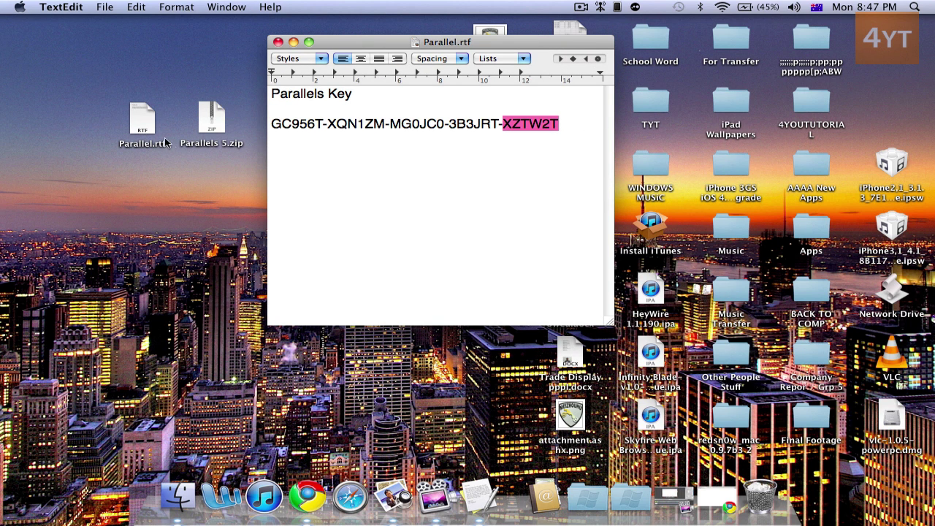
{"action": "left_click_drag", "start_coordinate": [466, 48], "coordinate": [358, 45]}
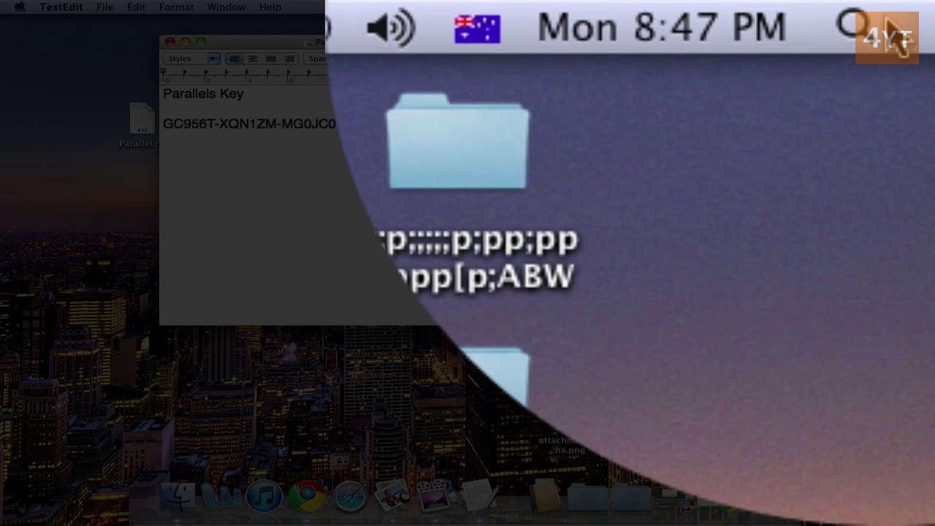
Launch Parallels Desktop via Spotlight and create a 'Windows XP' VM from the Boot Camp partition.
{"action": "left_click", "coordinate": [915, 8]}
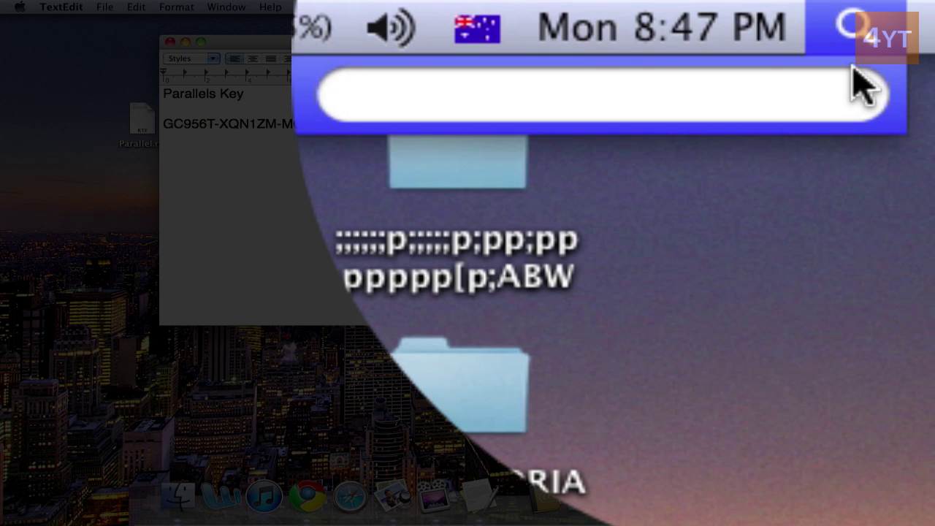
{"action": "type", "text": "paral"}
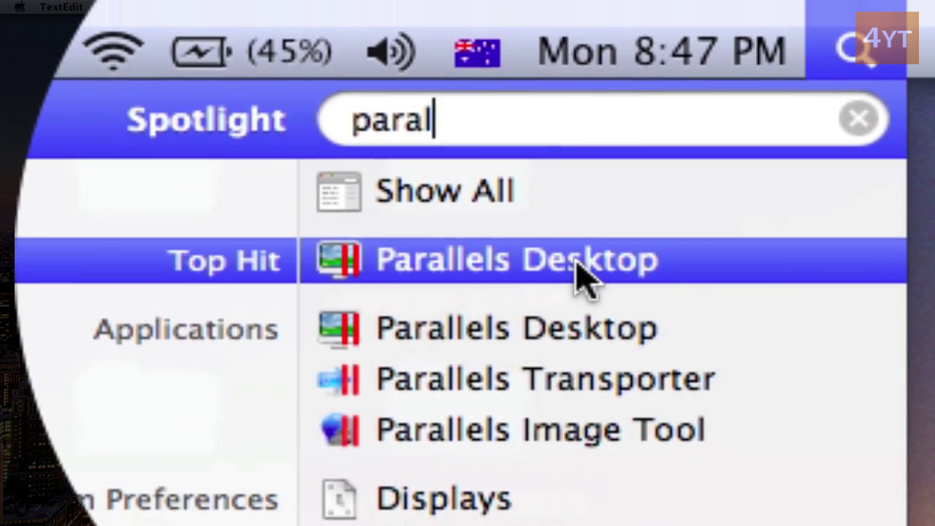
{"action": "left_click", "coordinate": [592, 279]}
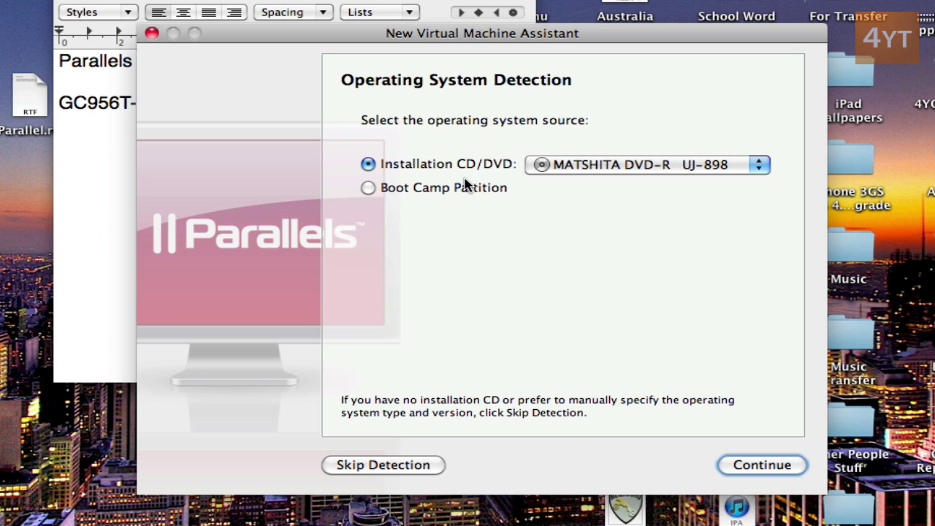
{"action": "left_click", "coordinate": [420, 192]}
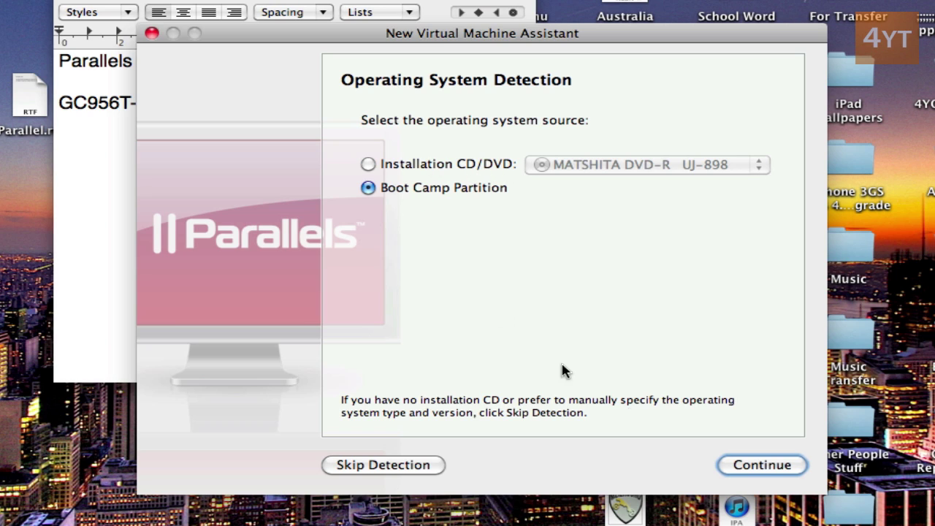
{"action": "left_click", "coordinate": [763, 465]}
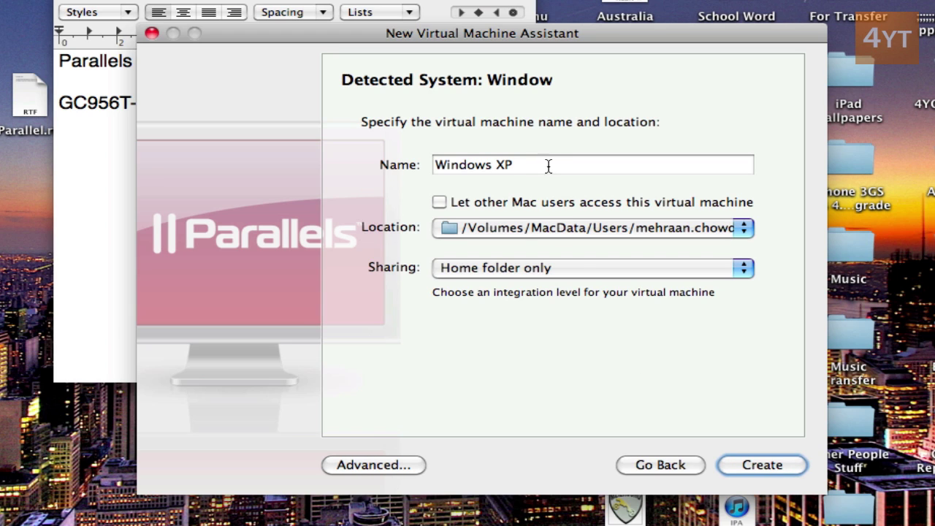
{"action": "left_click", "coordinate": [775, 471]}
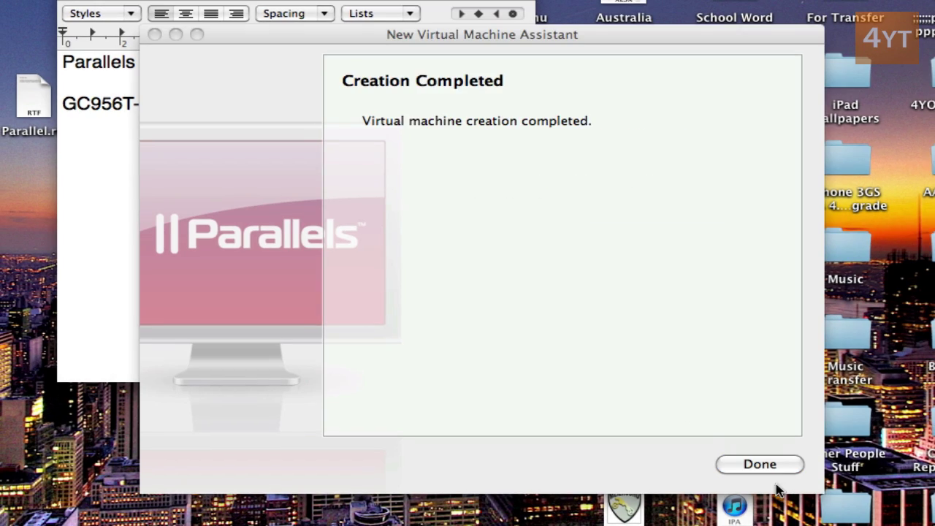
Finish the VM assistant, move the key note right, and select the whole licence key line.
{"action": "left_click", "coordinate": [760, 465]}
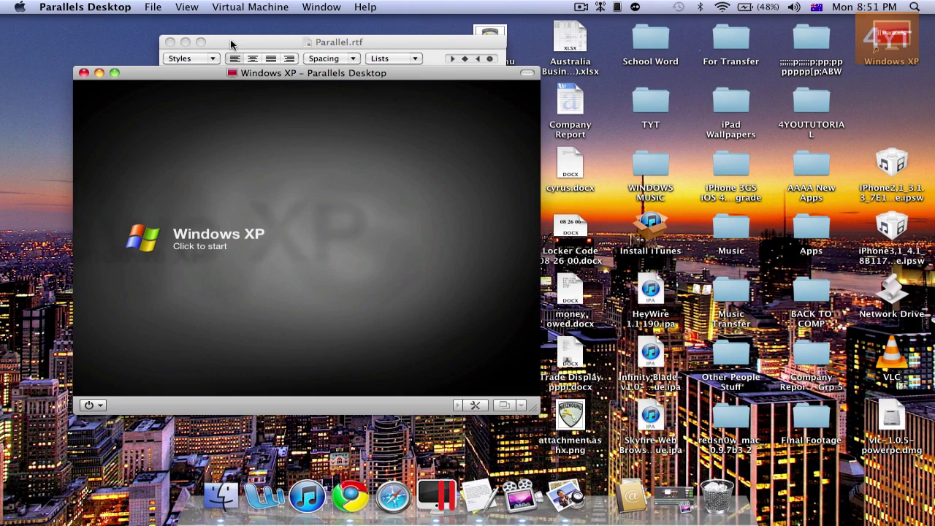
{"action": "left_click_drag", "start_coordinate": [231, 46], "coordinate": [617, 56]}
{"action": "left_click", "coordinate": [845, 127]}
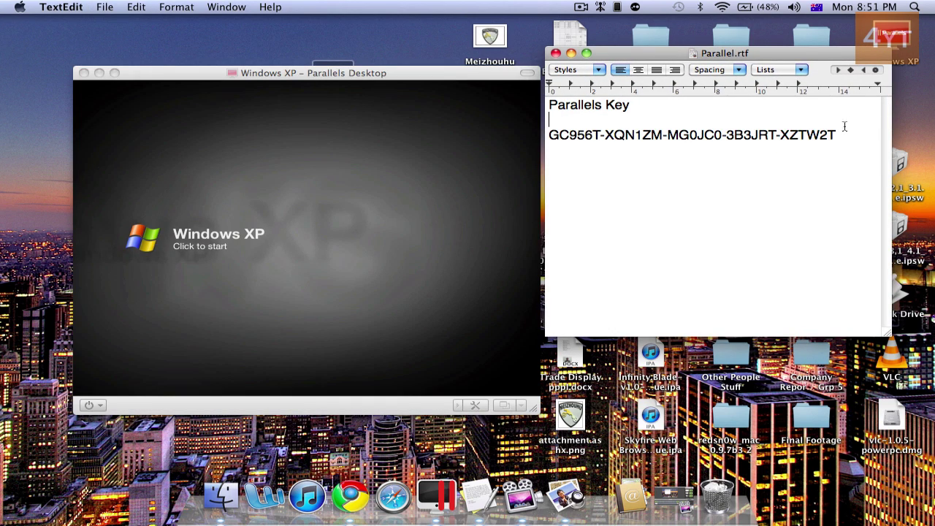
{"action": "left_click_drag", "start_coordinate": [844, 133], "coordinate": [554, 132]}
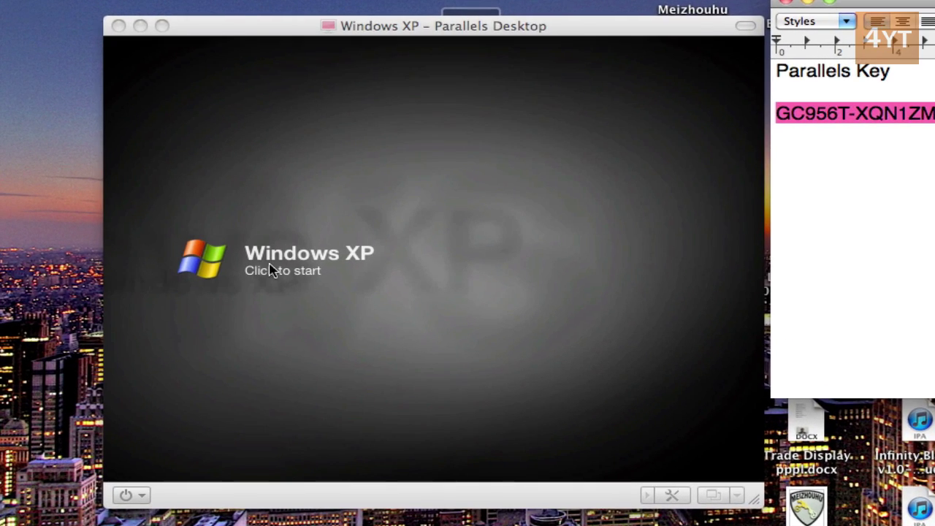
Boot the Windows XP virtual machine and dismiss the floppy disk warning.
{"action": "left_click", "coordinate": [213, 237]}
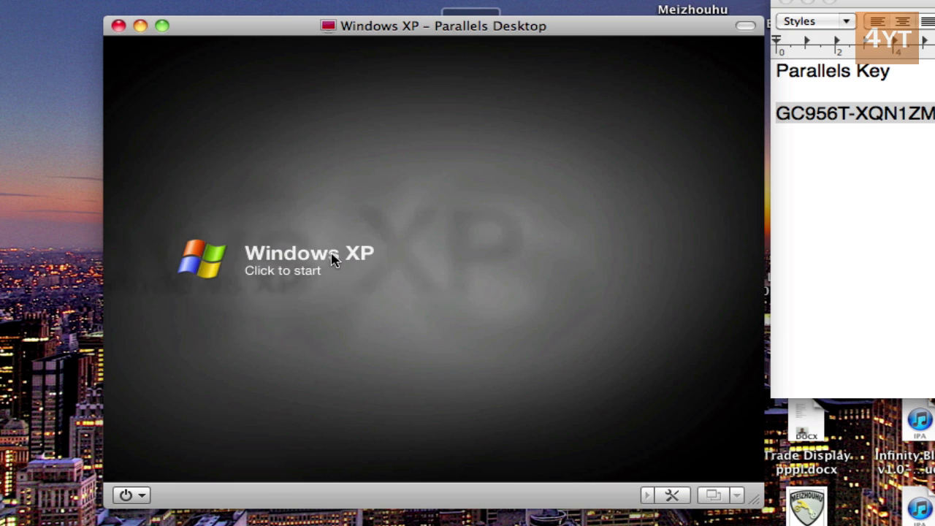
{"action": "left_click", "coordinate": [307, 272]}
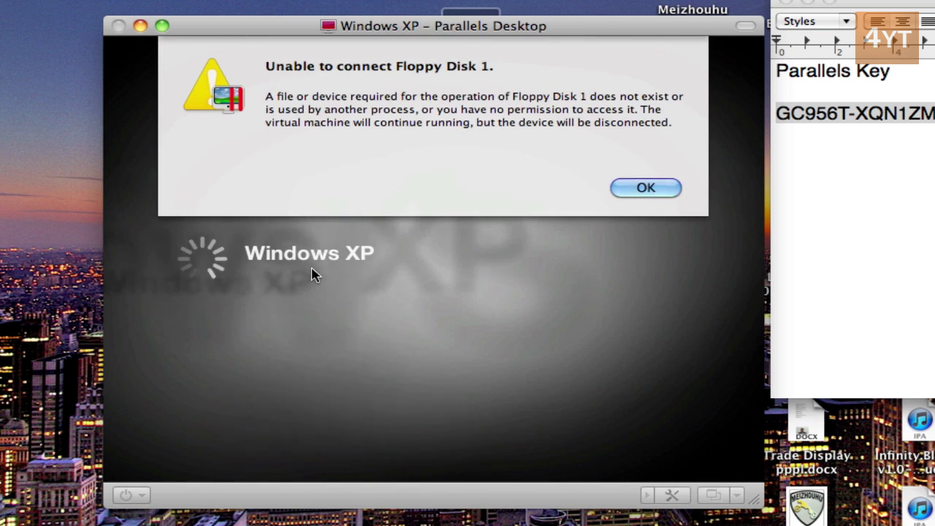
{"action": "left_click", "coordinate": [650, 190]}
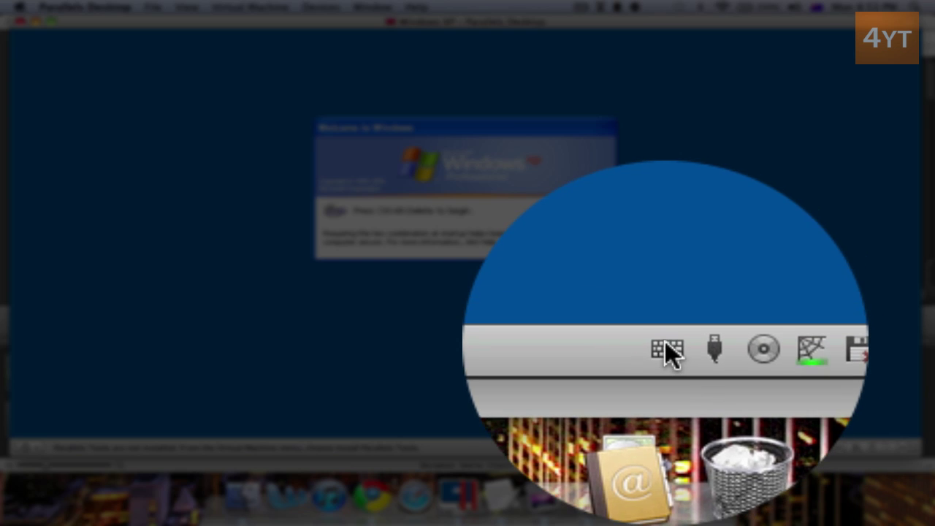
Send Ctrl+Alt+Del to Windows XP, submit the logon username, and bring Parallel.rtf forward via Exposé.
{"action": "left_click", "coordinate": [665, 341]}
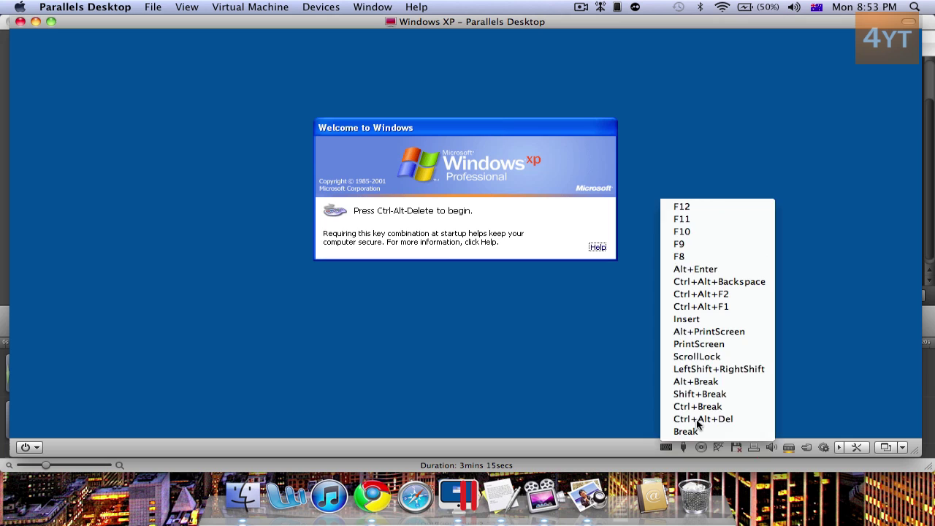
{"action": "left_click", "coordinate": [697, 419]}
{"action": "left_click", "coordinate": [483, 307]}
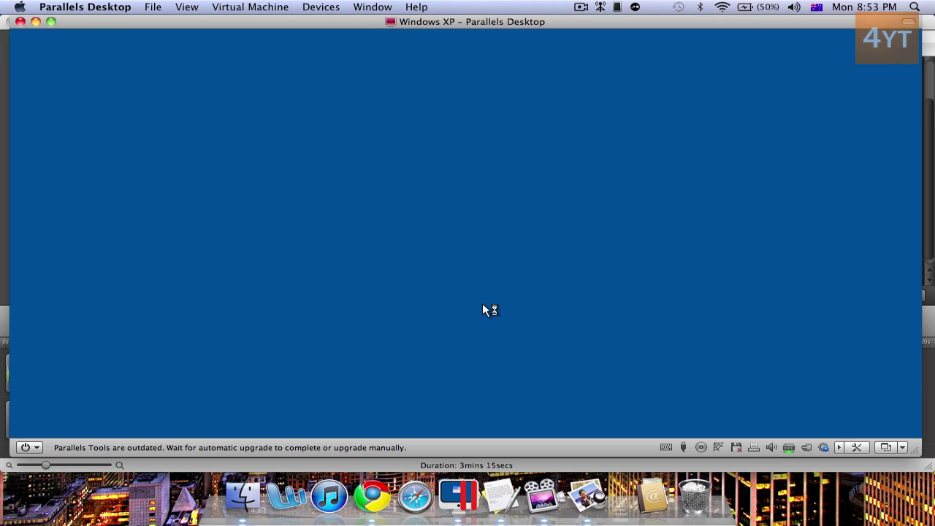
{"action": "type", "text": "chowdhury"}
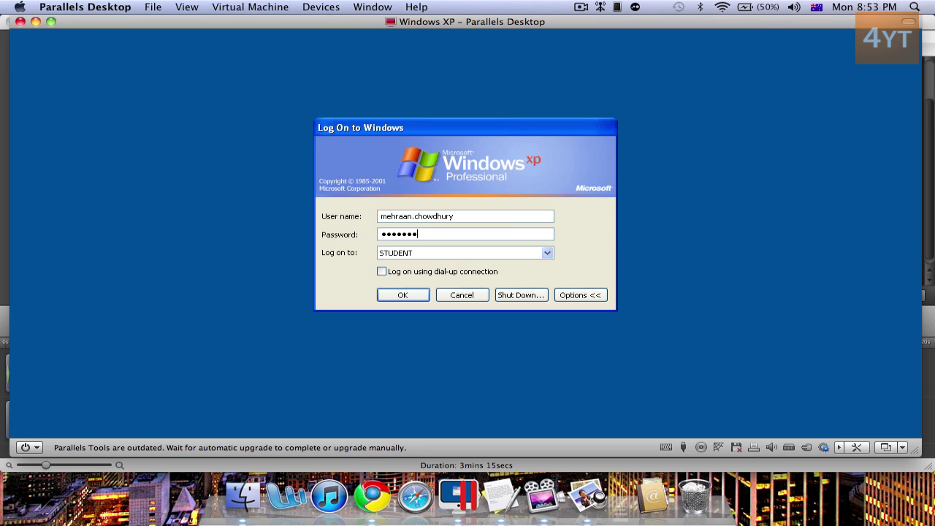
{"action": "key", "text": "Return"}
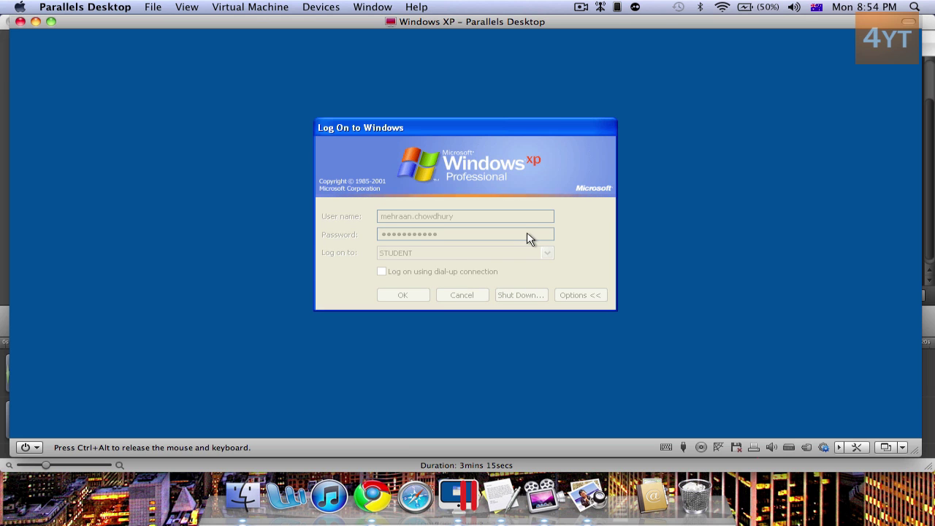
{"action": "key", "text": "F3"}
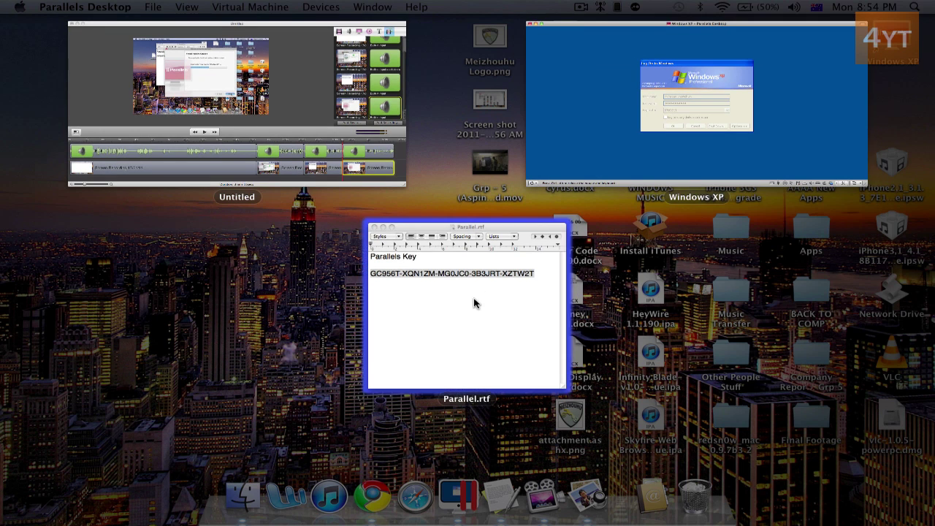
{"action": "left_click", "coordinate": [474, 303]}
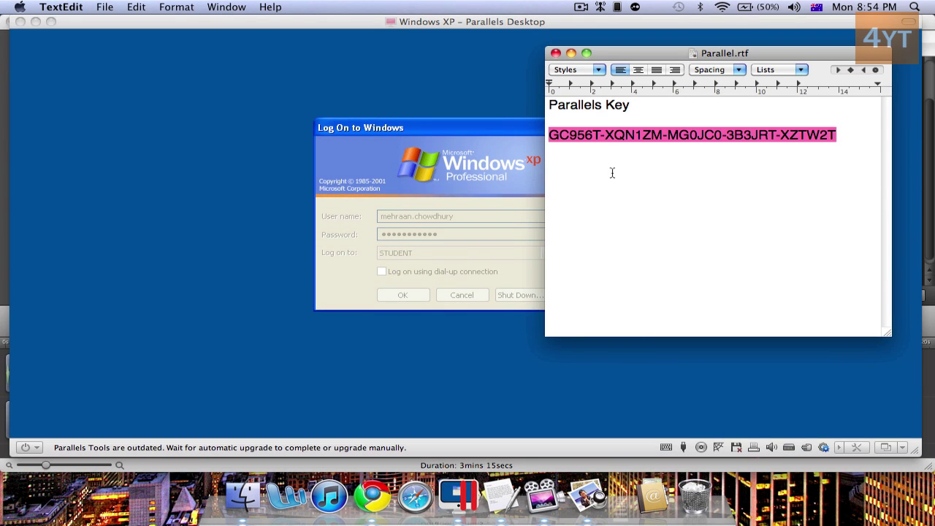